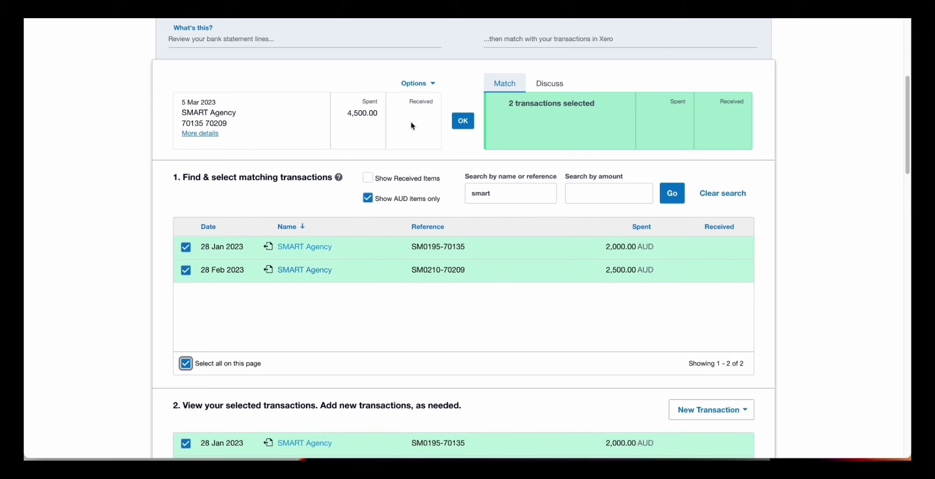
Review the two selected SMART Agency bills against the 4,500.00 bank statement line and reconcile them
scroll(552, 217, down, 2)
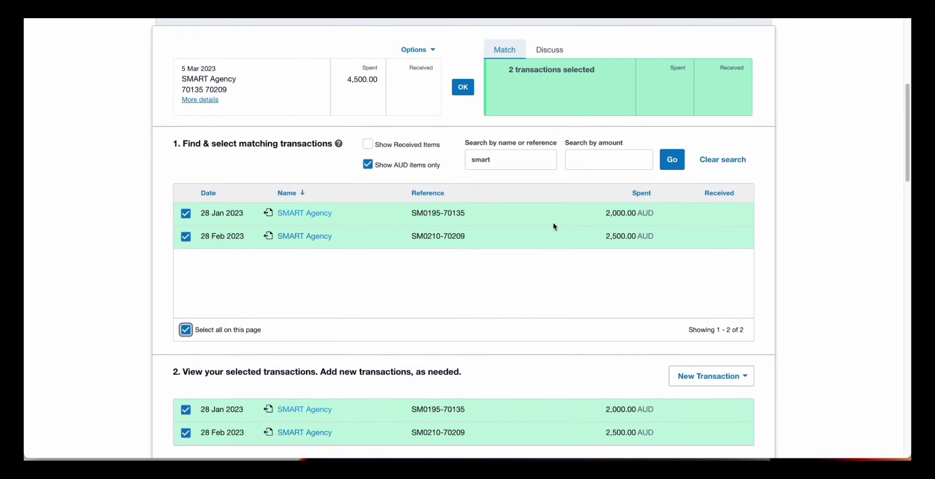
scroll(558, 231, down, 4)
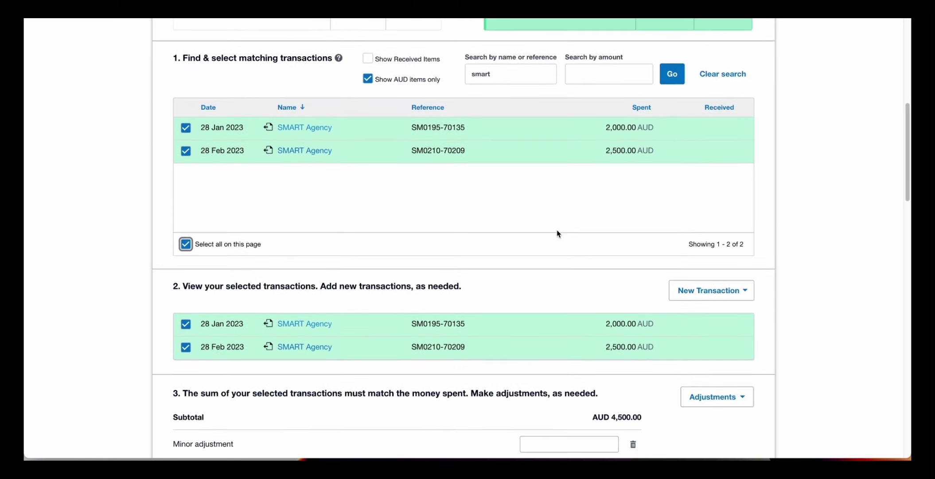
scroll(579, 232, down, 2)
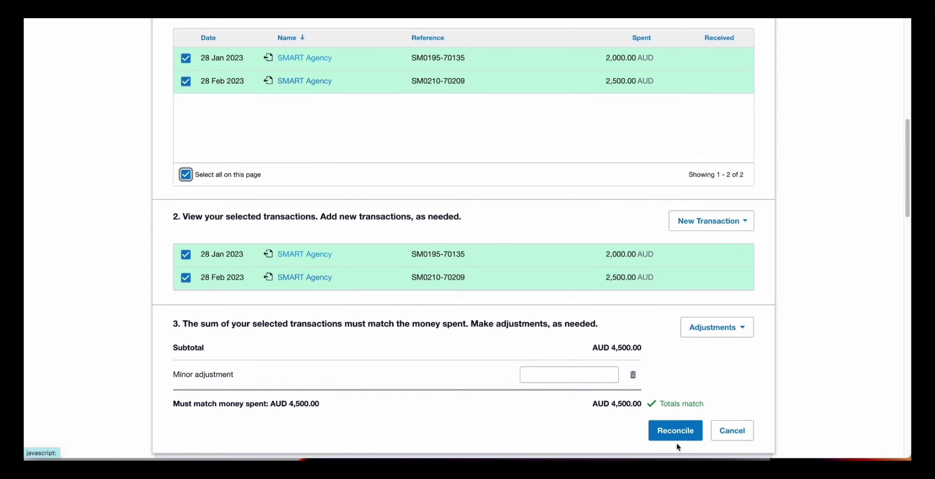
scroll(673, 418, up, 8)
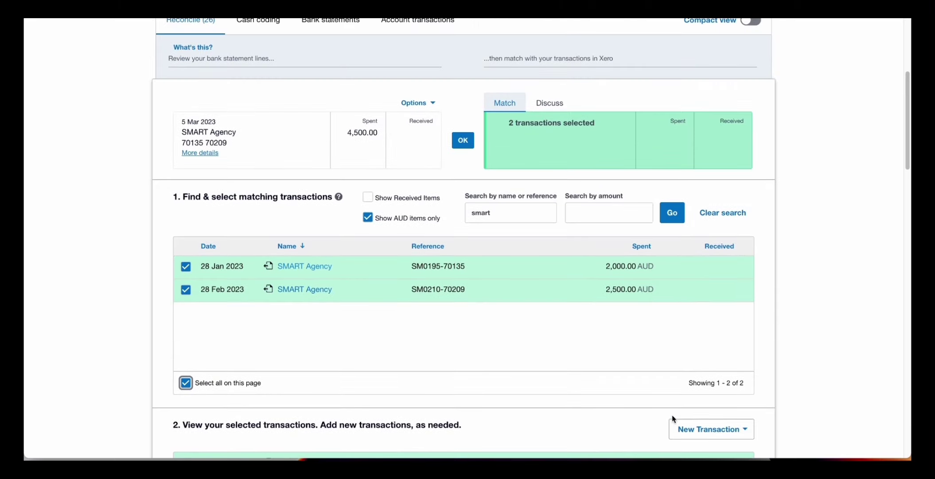
scroll(673, 418, down, 3)
scroll(673, 416, down, 5)
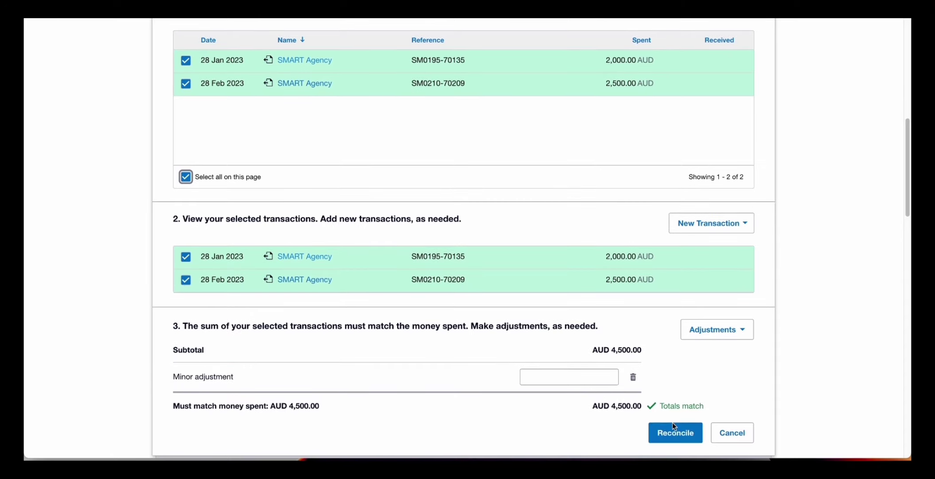
click(675, 437)
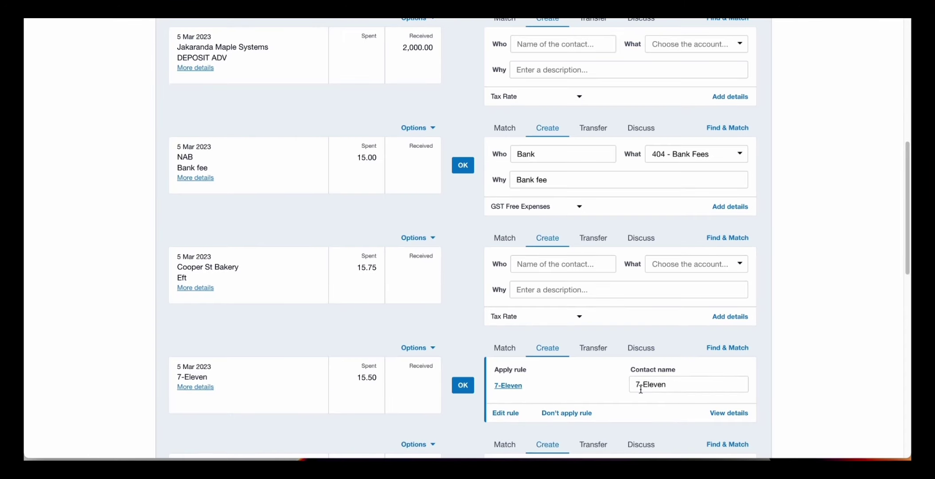
Find possible matches for the 100.00 City Limousines receipt by searching transactions for "city"
scroll(640, 387, up, 5)
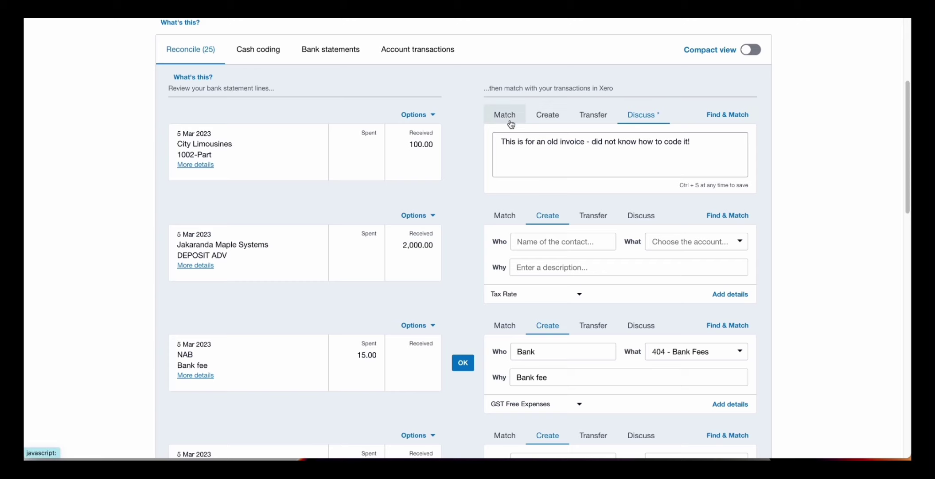
click(727, 116)
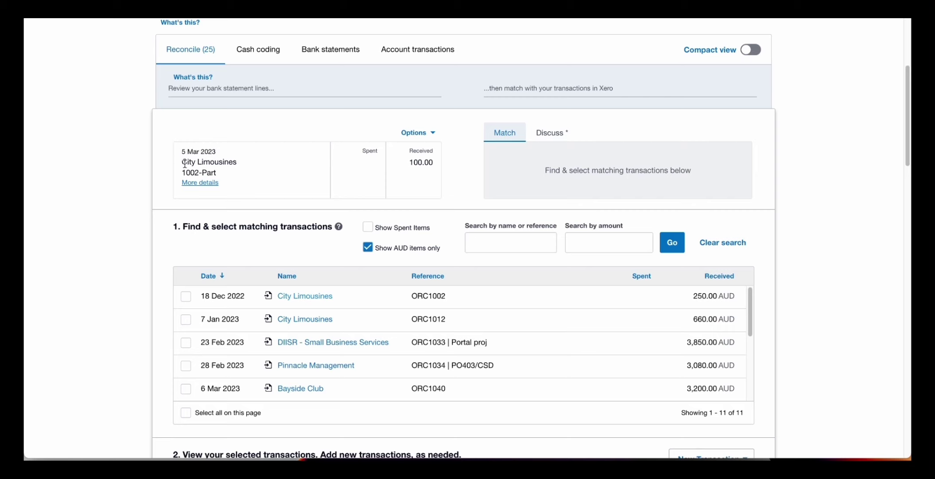
click(496, 235)
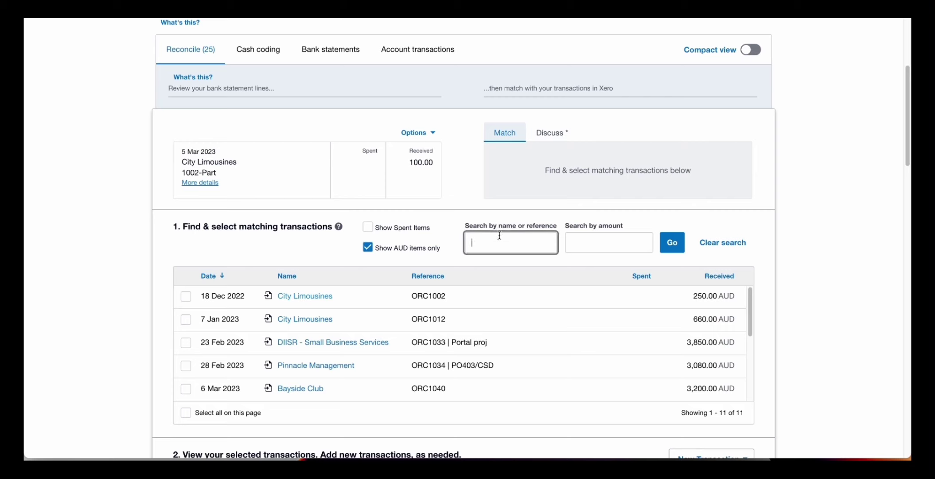
text(city)
key(Return)
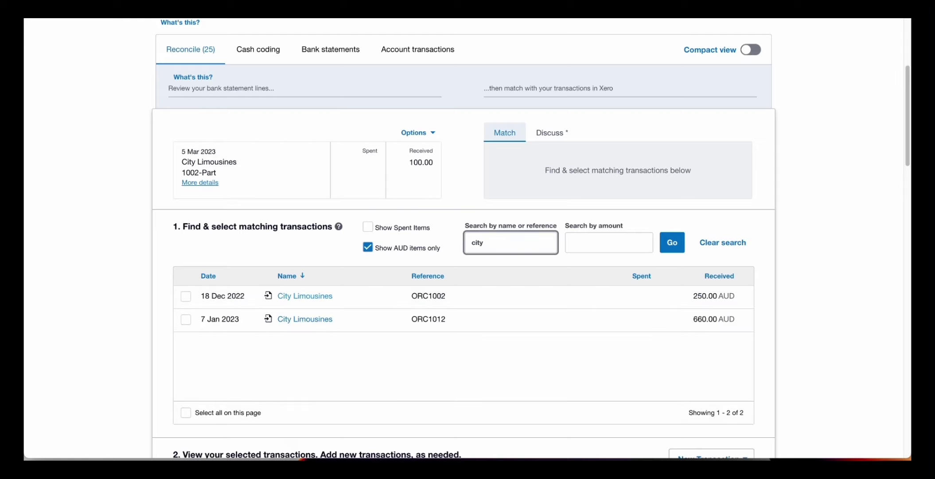
scroll(437, 334, down, 1)
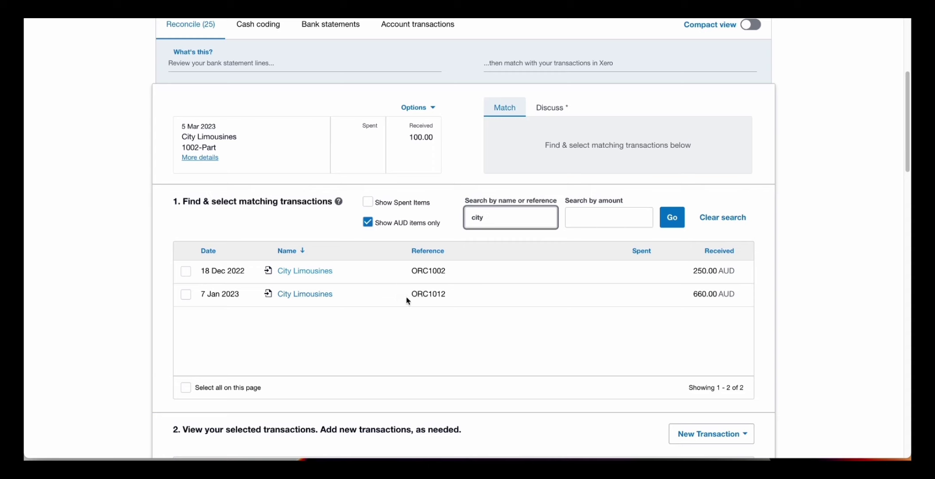
scroll(483, 320, down, 1)
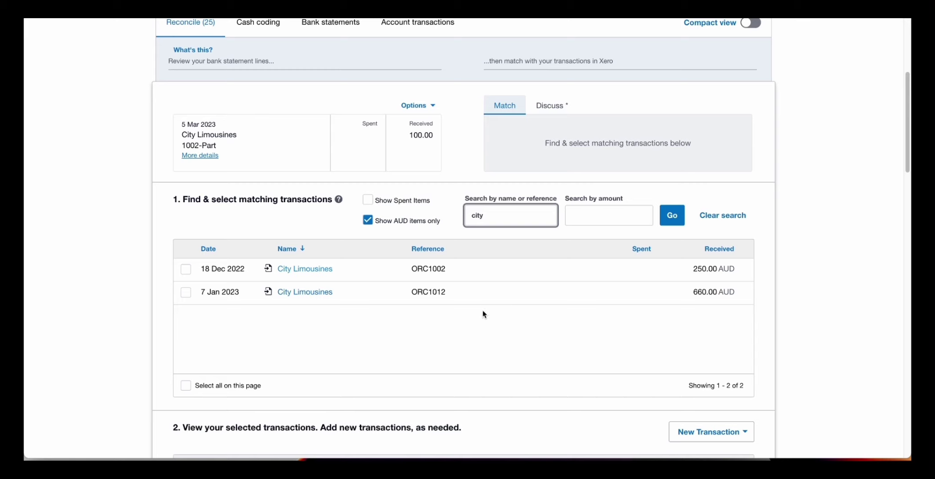
Split City Limousines invoice ORC1002 with a part payment of 100.00 and reconcile it against the receipt
click(186, 269)
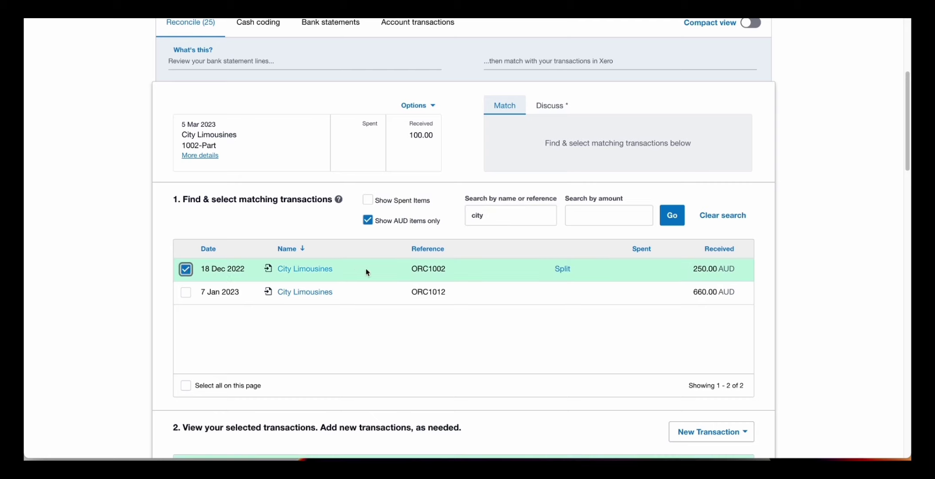
click(562, 270)
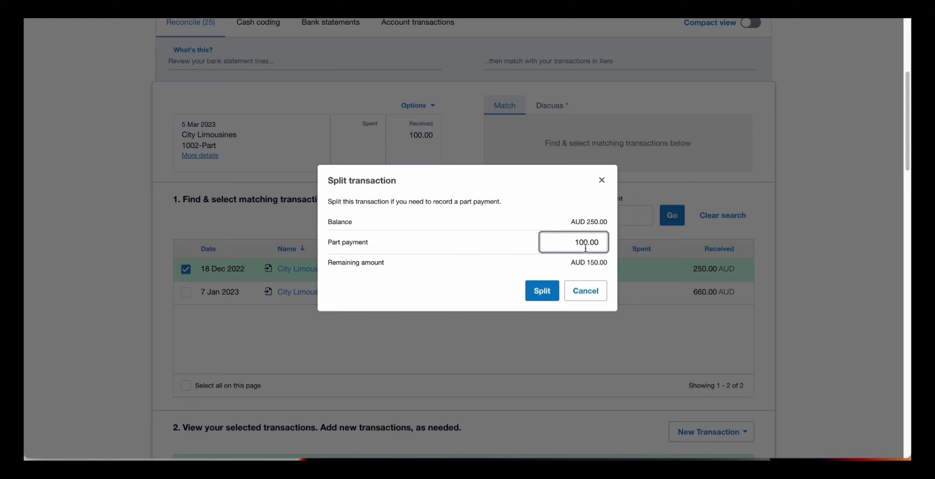
click(550, 291)
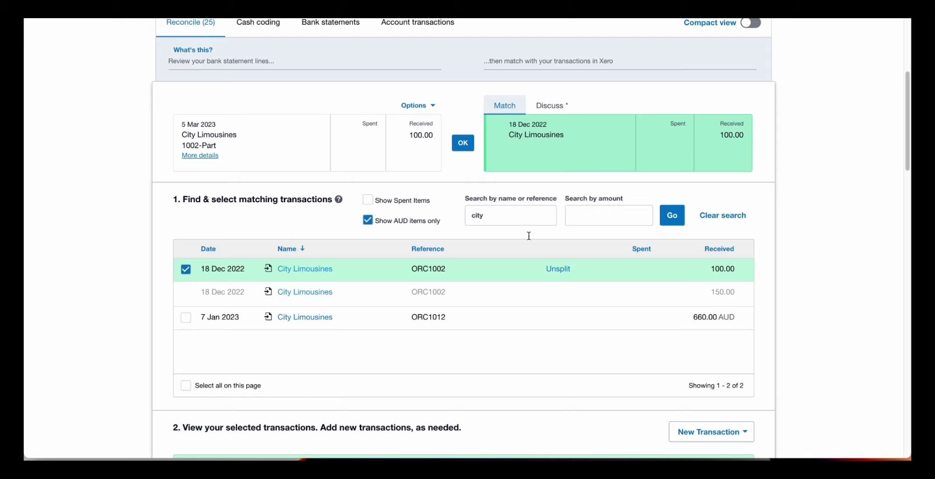
scroll(479, 312, down, 1)
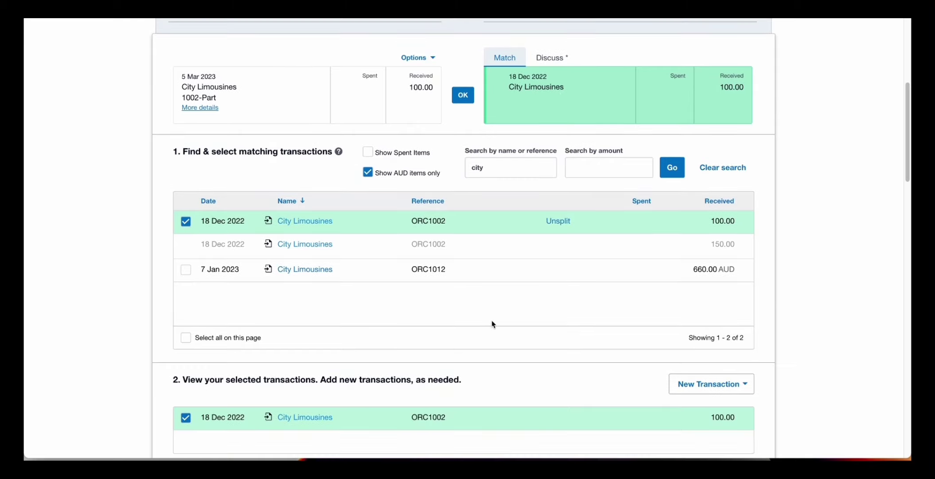
scroll(630, 360, down, 3)
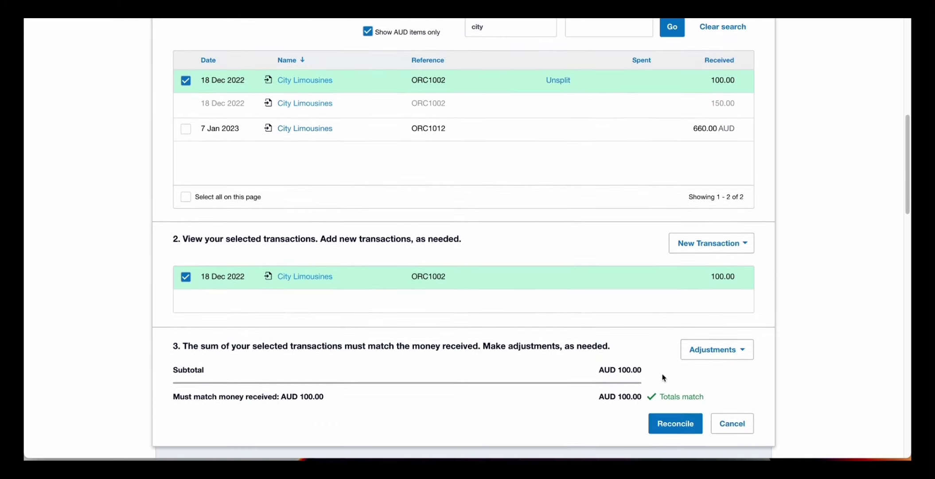
click(675, 424)
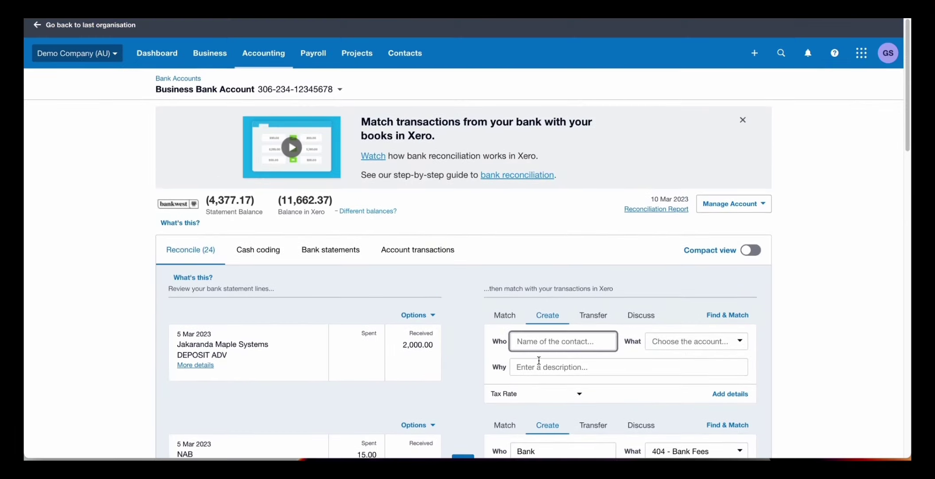
Open the detailed transaction entry for the 6 Mar 2023 Central City Parking payment of 12.00
scroll(539, 360, down, 3)
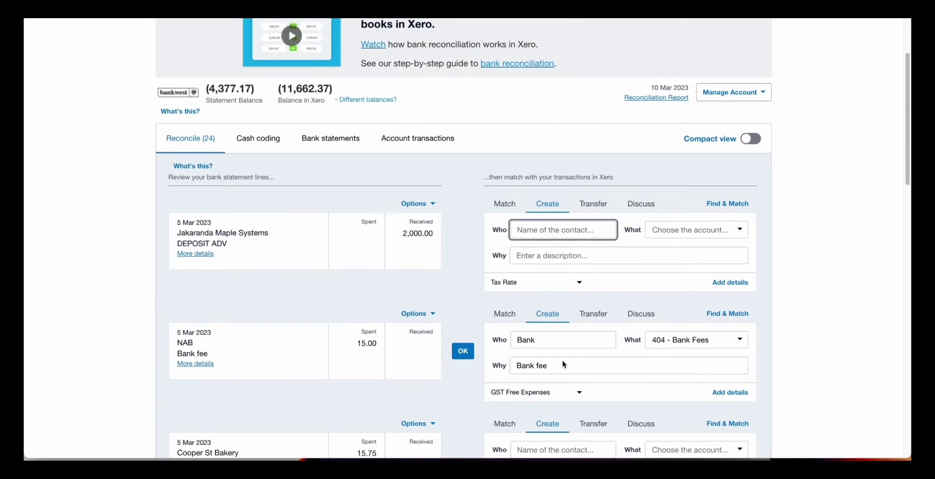
scroll(563, 363, down, 1)
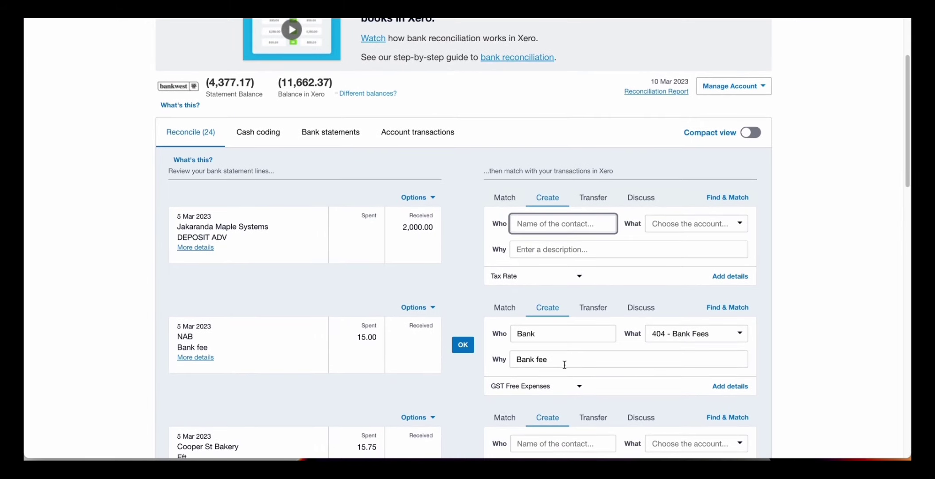
scroll(585, 332, down, 10)
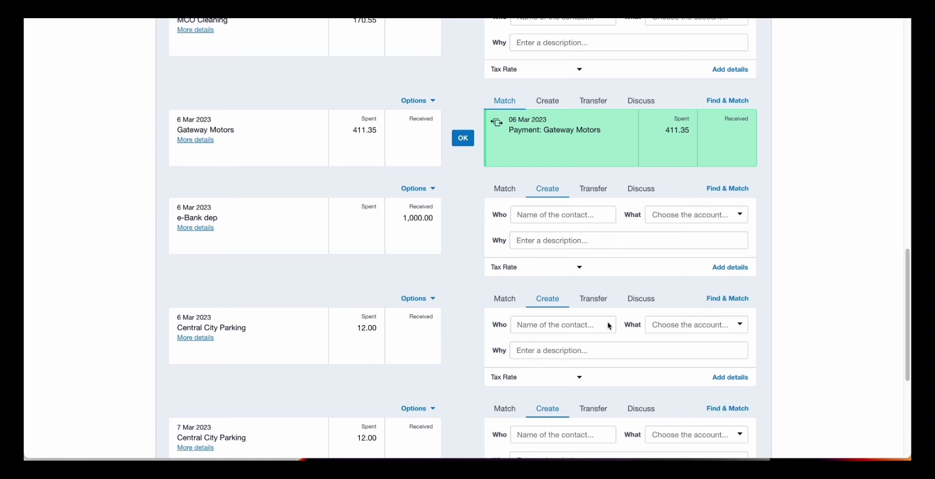
scroll(609, 328, down, 2)
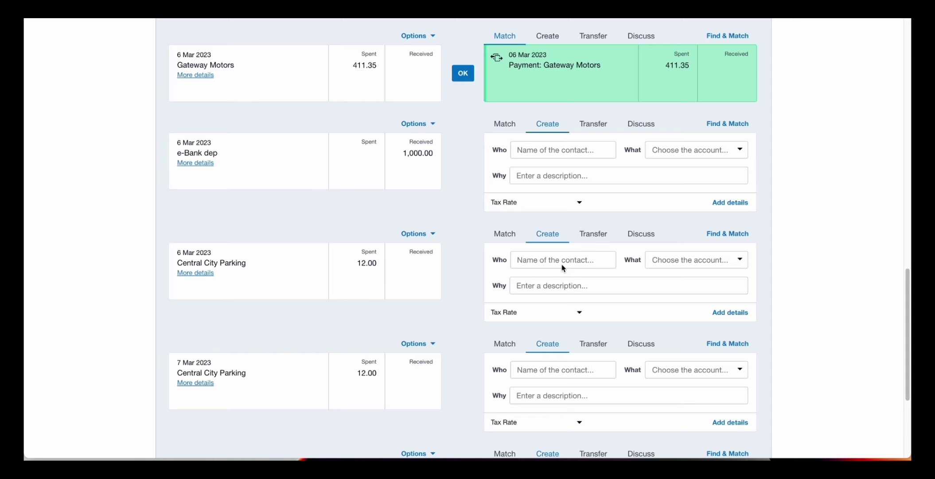
scroll(188, 276, down, 1)
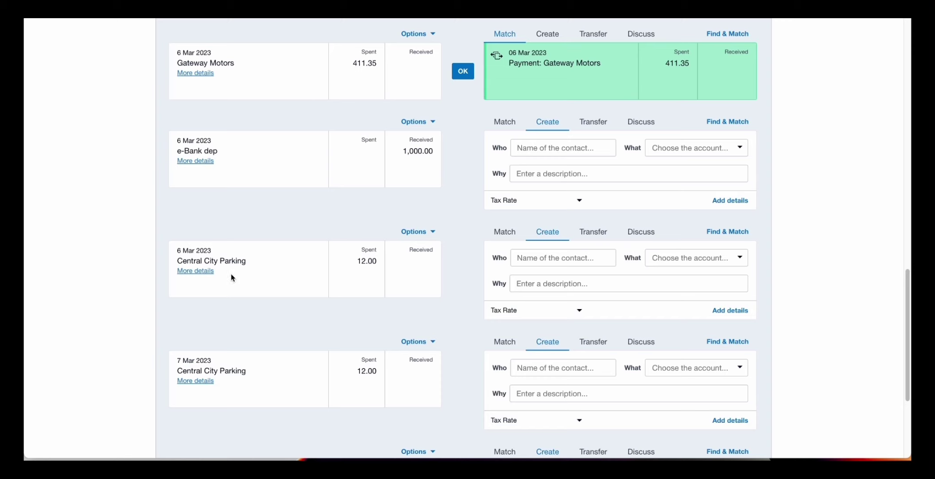
click(526, 257)
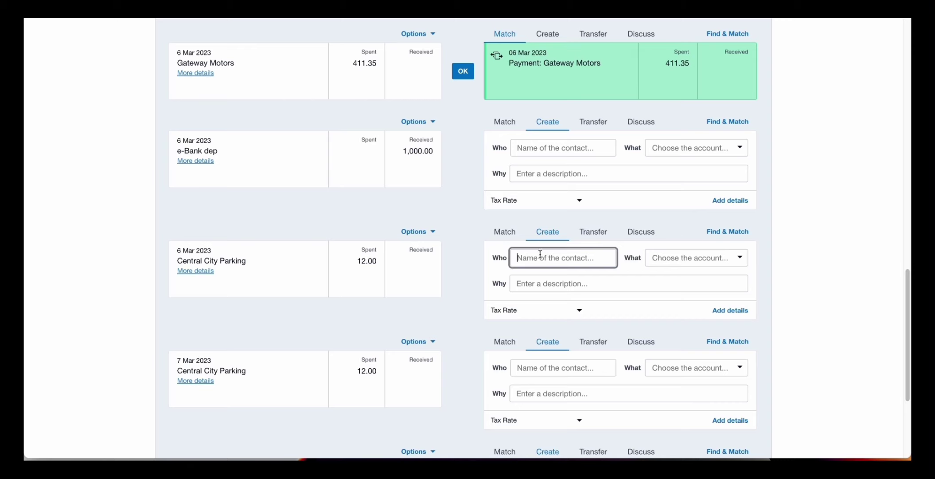
scroll(576, 313, down, 1)
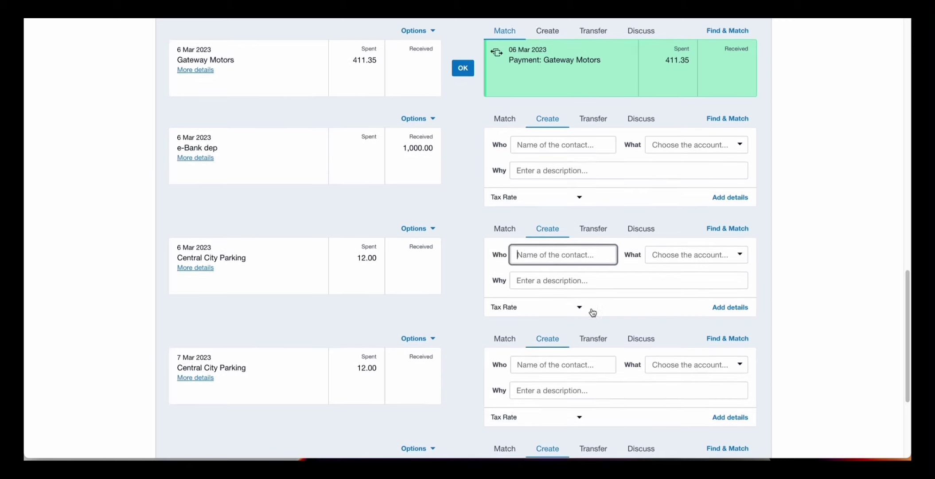
click(724, 312)
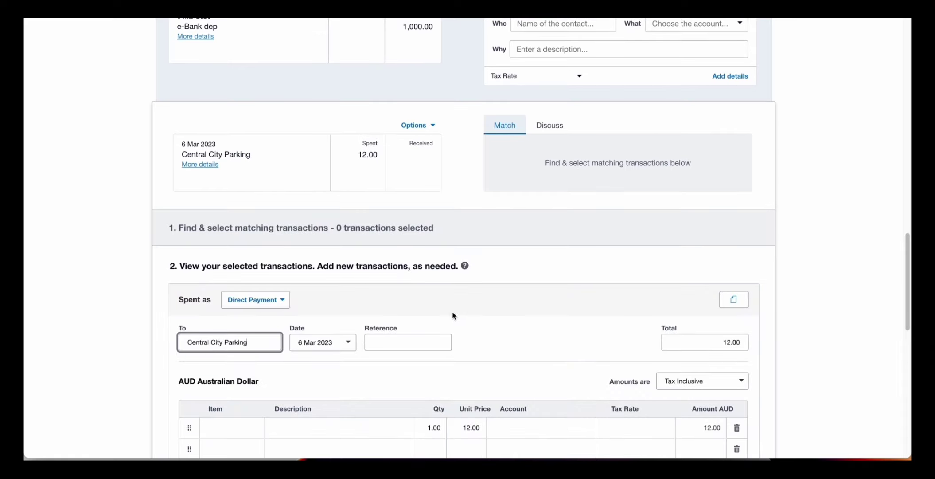
Enter "Parking" as the description on the first line of the Central City Parking direct payment
scroll(250, 324, down, 2)
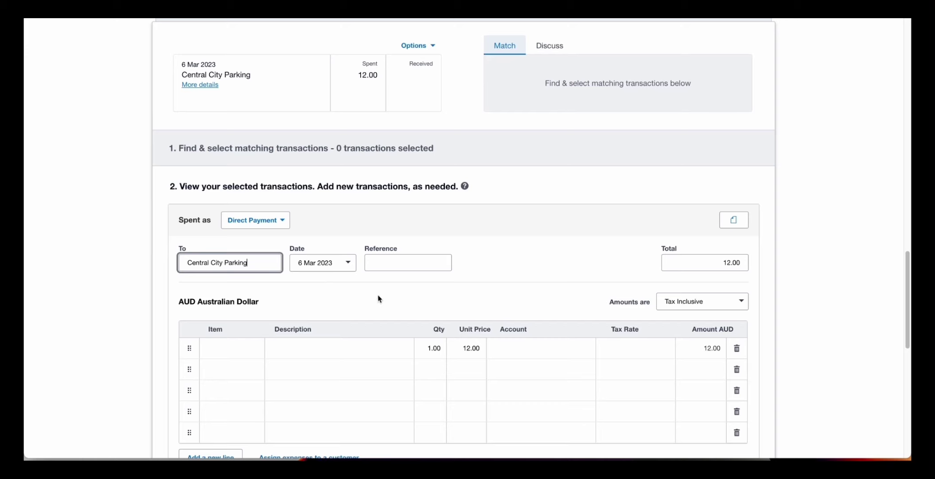
click(398, 263)
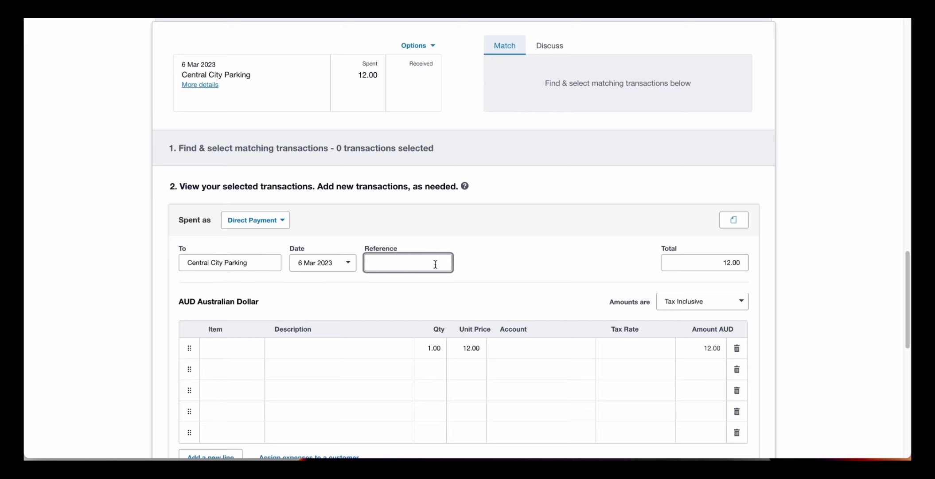
scroll(458, 271, down, 1)
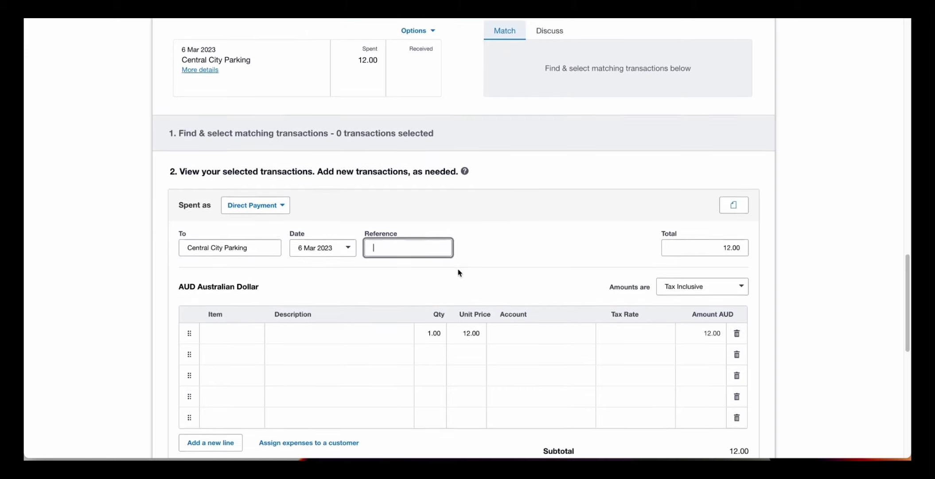
click(309, 335)
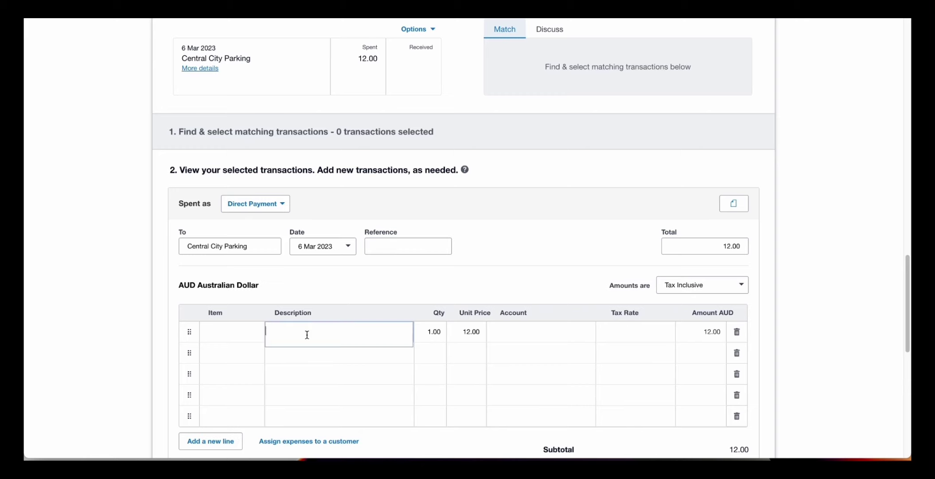
text(Parking)
key(Tab)
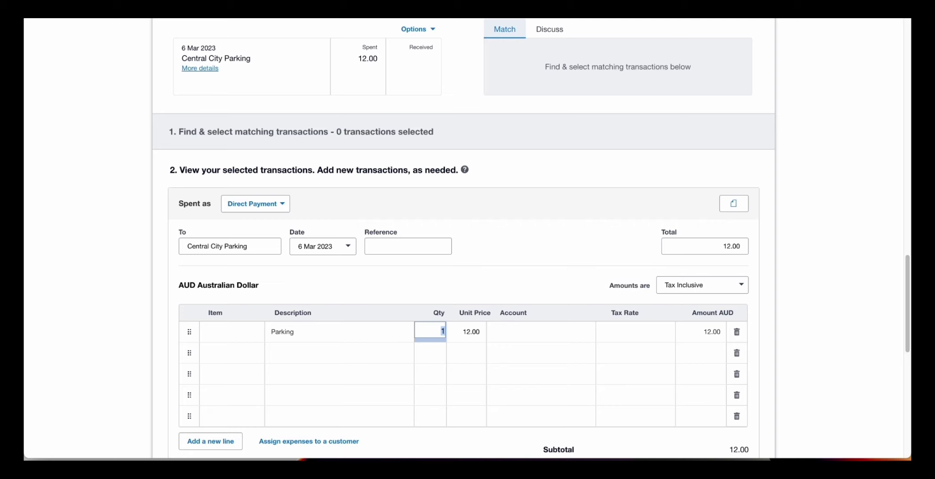
Keep the quantity of 1.00 and unit price of 12.00 on the Parking line and move on to its account
key(Tab)
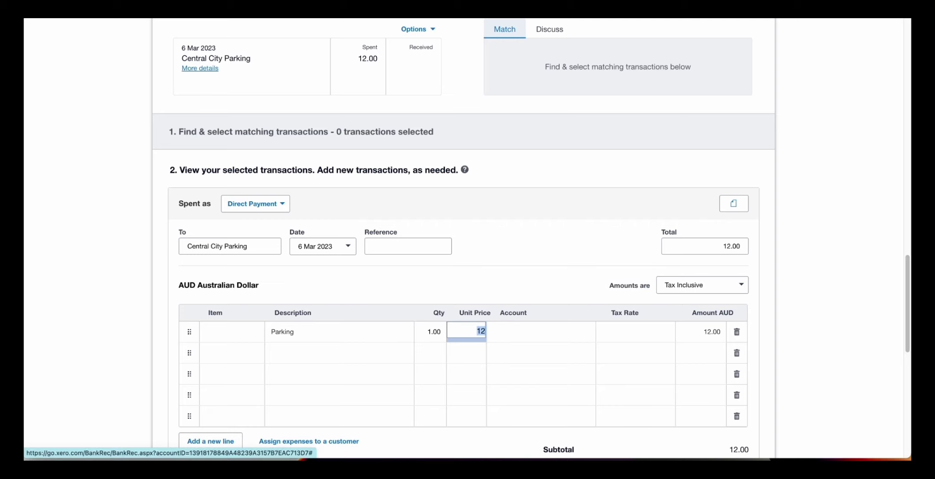
key(Tab)
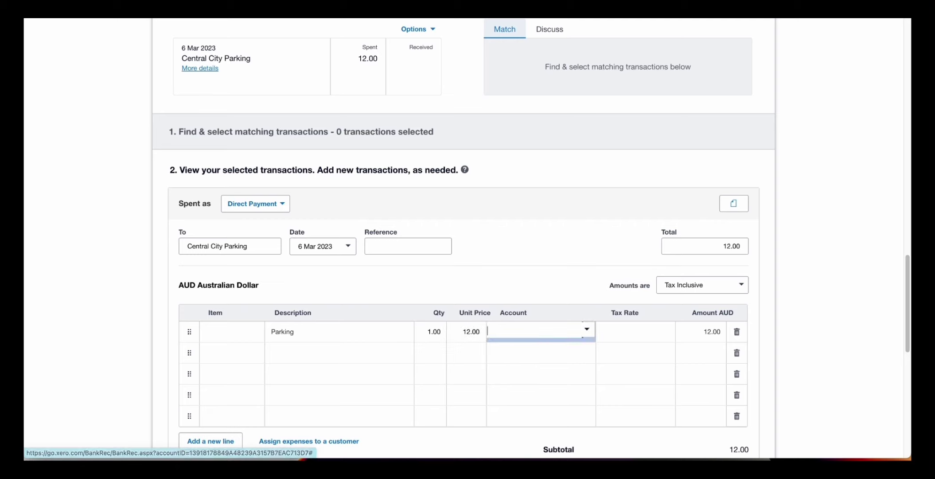
text(pa)
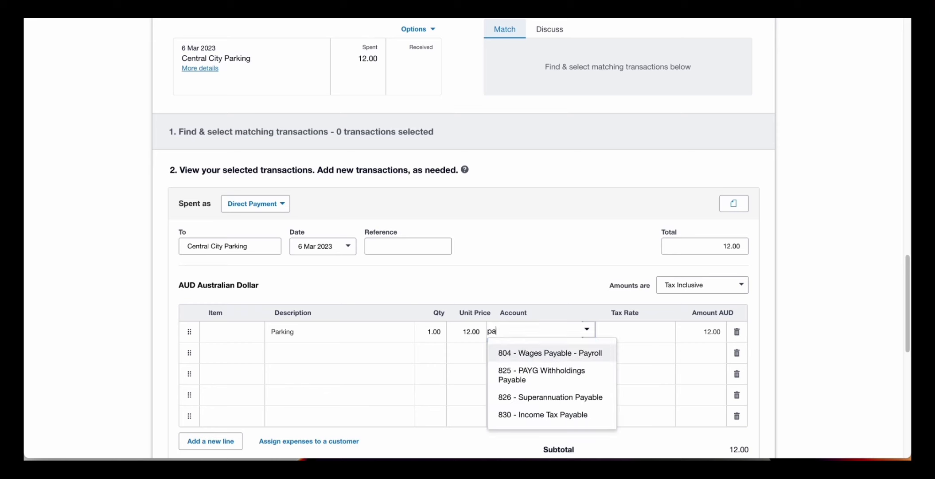
text(rk)
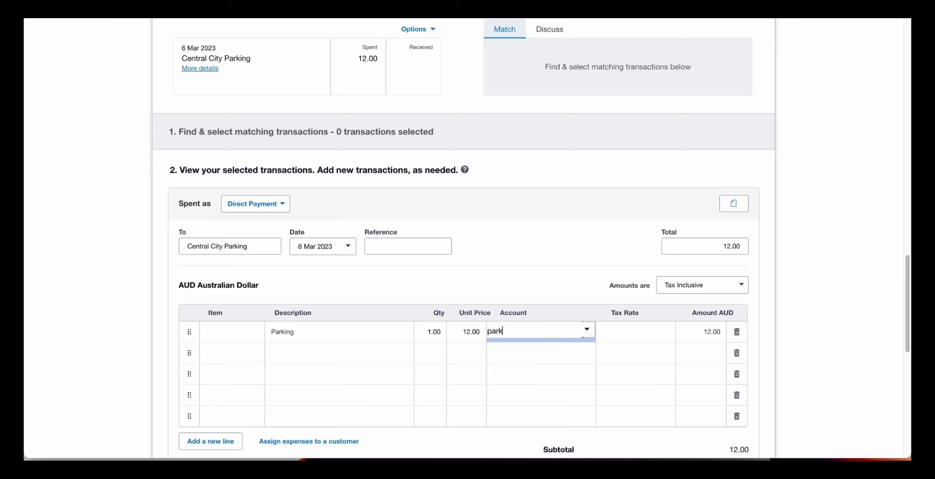
text(ing)
key(BackSpace)
key(BackSpace)
key(BackSpace)
key(BackSpace)
key(BackSpace)
key(BackSpace)
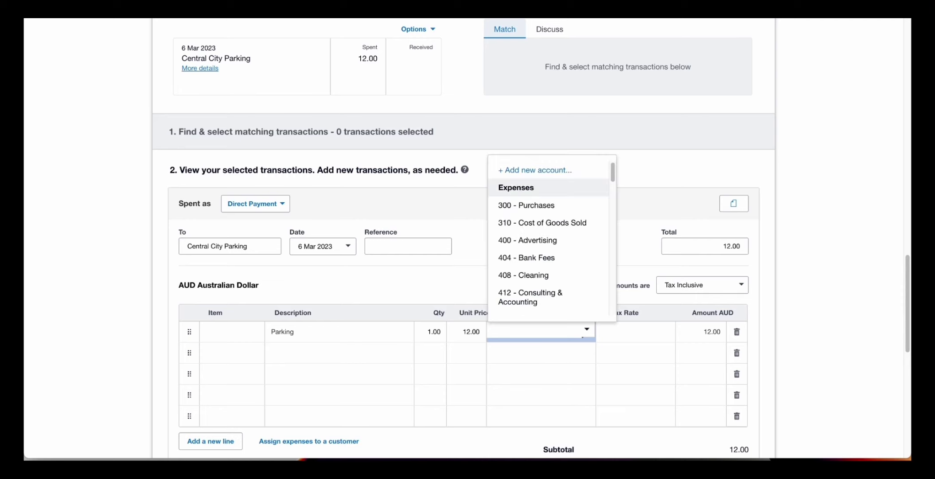
Code the Parking line to account 429 - General Expenses and save the direct payment transaction
text(ge)
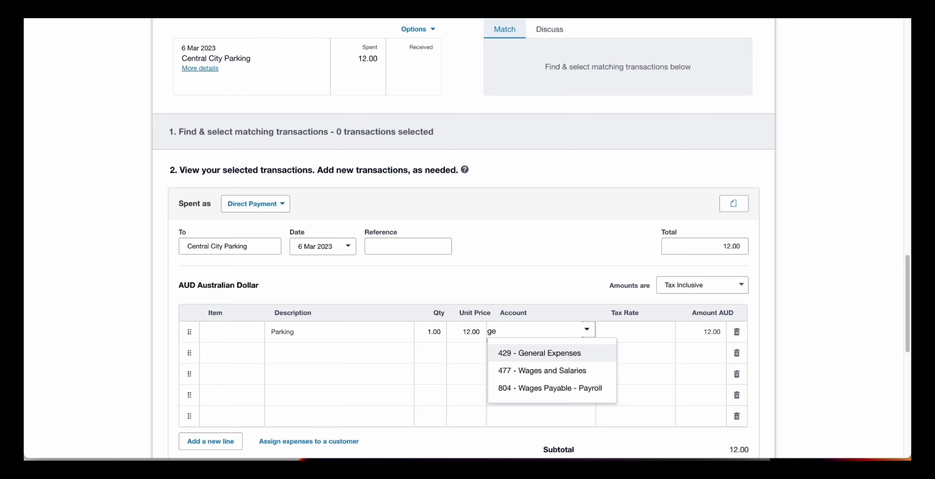
click(518, 360)
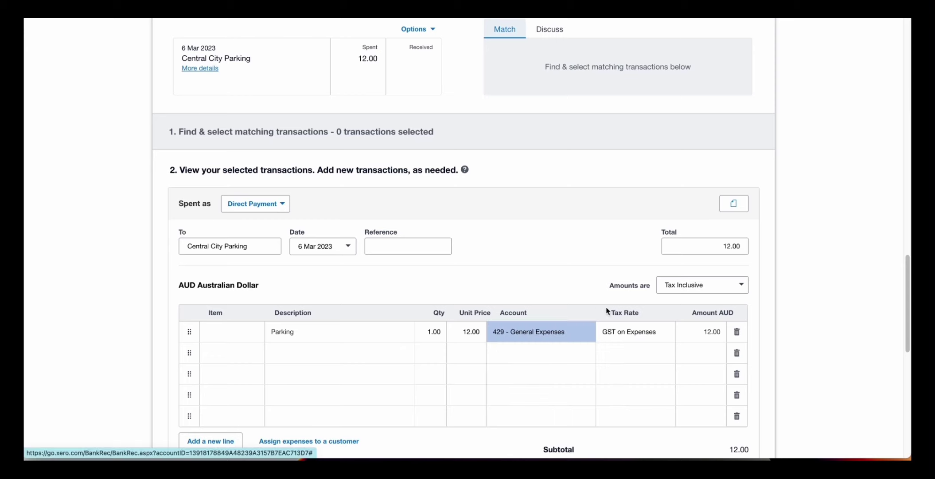
scroll(634, 335, down, 1)
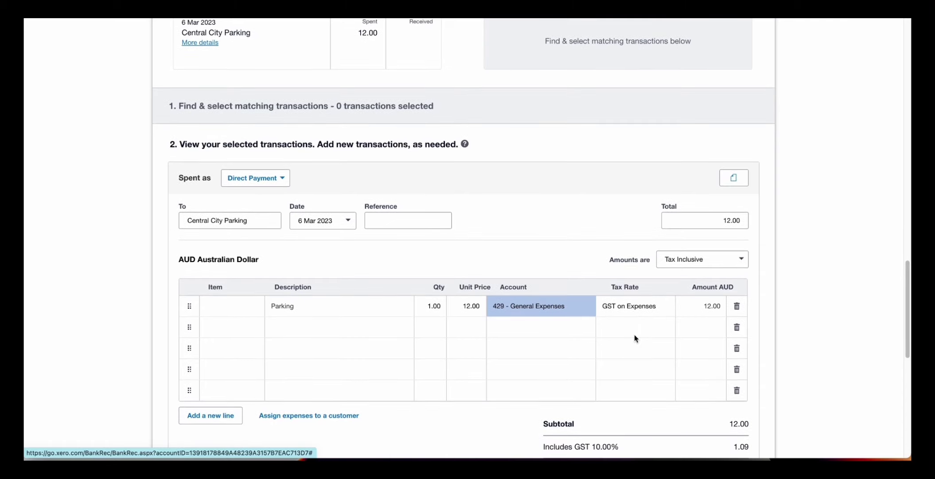
scroll(634, 333, down, 2)
scroll(653, 292, down, 4)
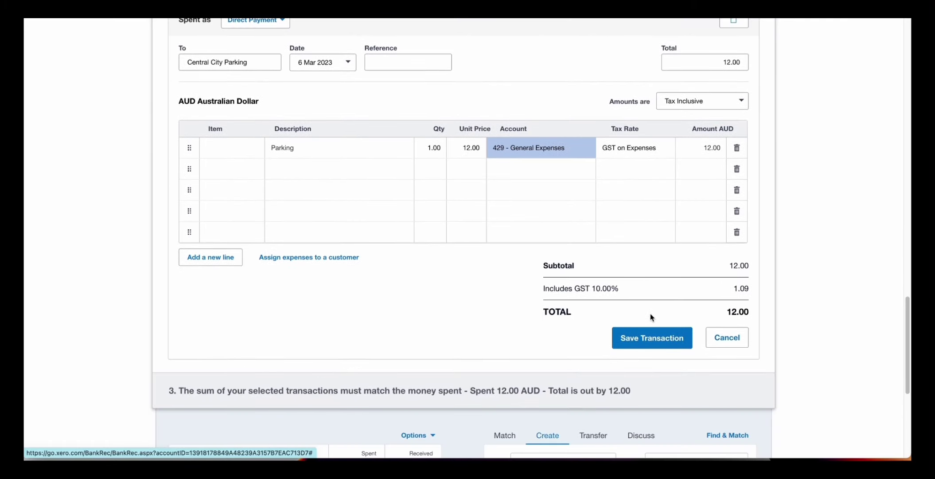
scroll(650, 313, up, 3)
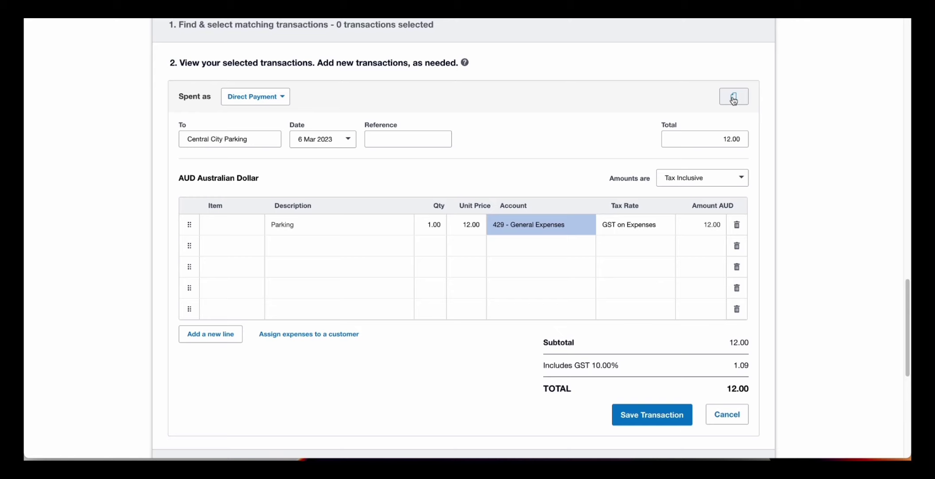
scroll(743, 133, down, 1)
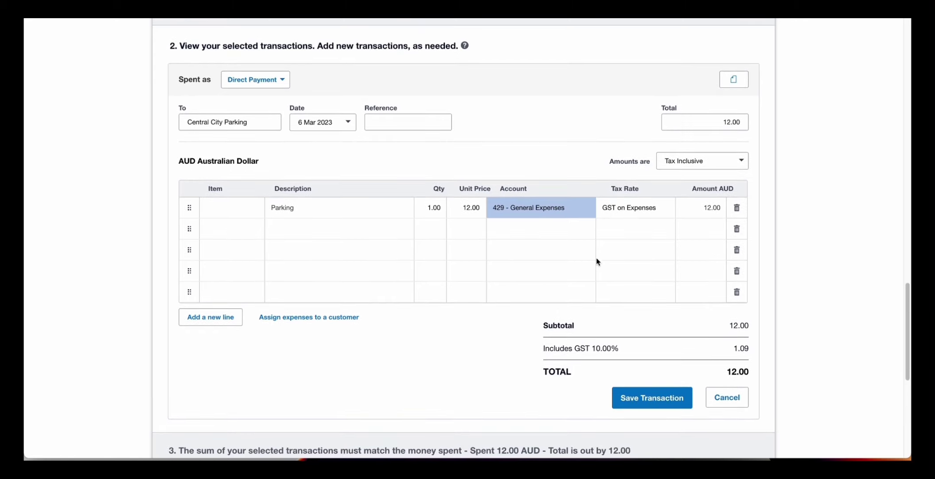
click(665, 402)
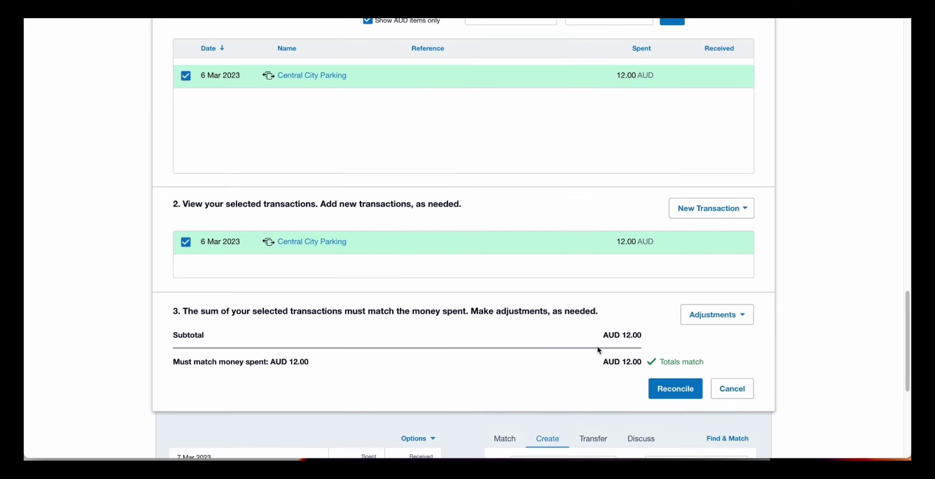
Reconcile the new Central City Parking direct payment against the 6 Mar 2023 statement line of 12.00
scroll(599, 352, up, 3)
scroll(475, 137, down, 3)
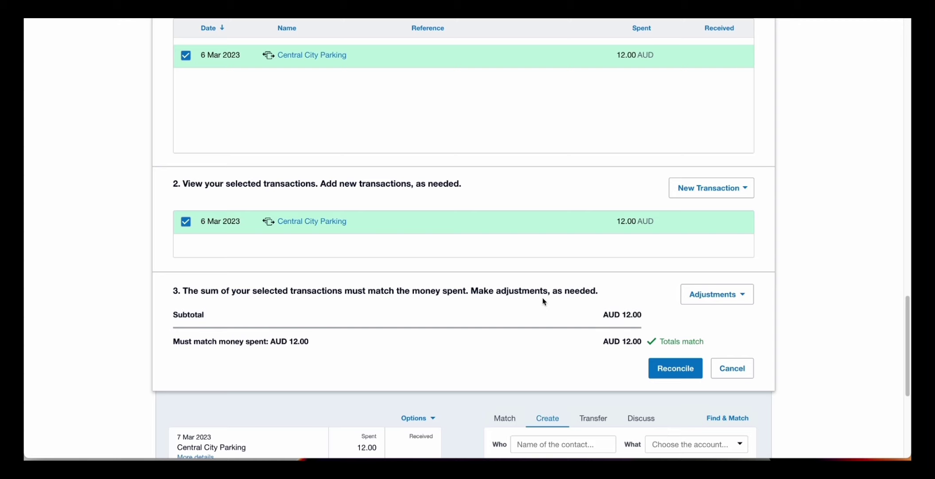
click(672, 371)
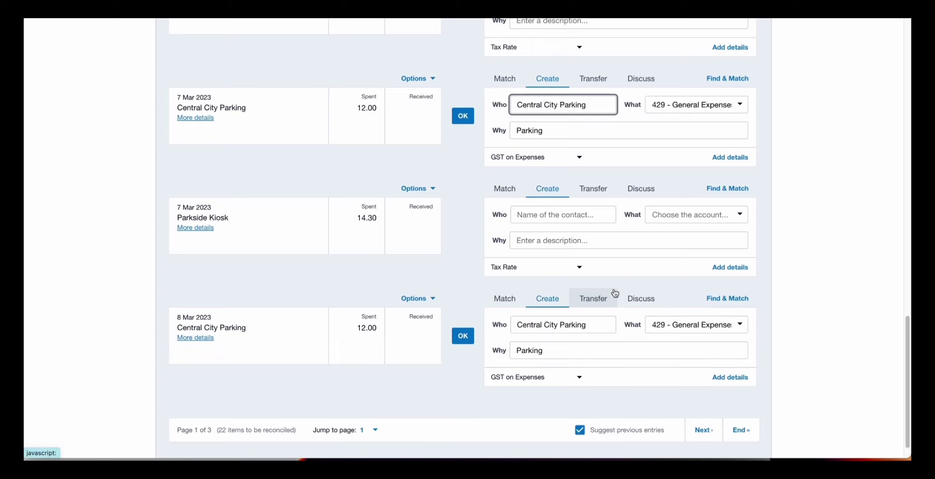
Open the bank accounts list in a separate browser tab, keeping the Business Savings Account reconciliation open
scroll(612, 271, up, 1)
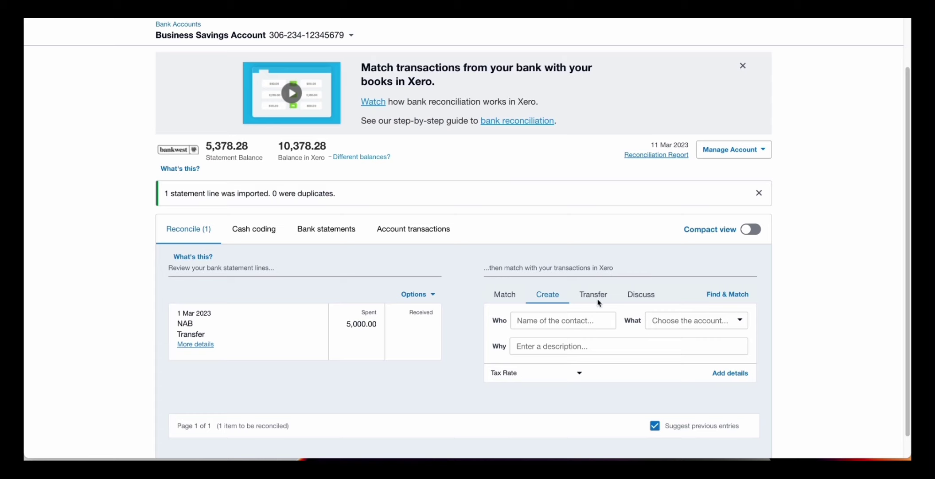
scroll(598, 323, up, 1)
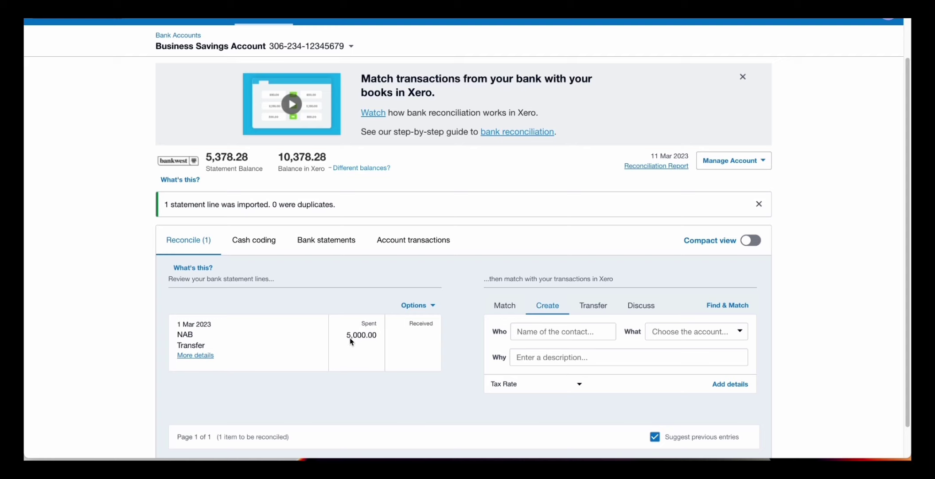
scroll(351, 339, up, 1)
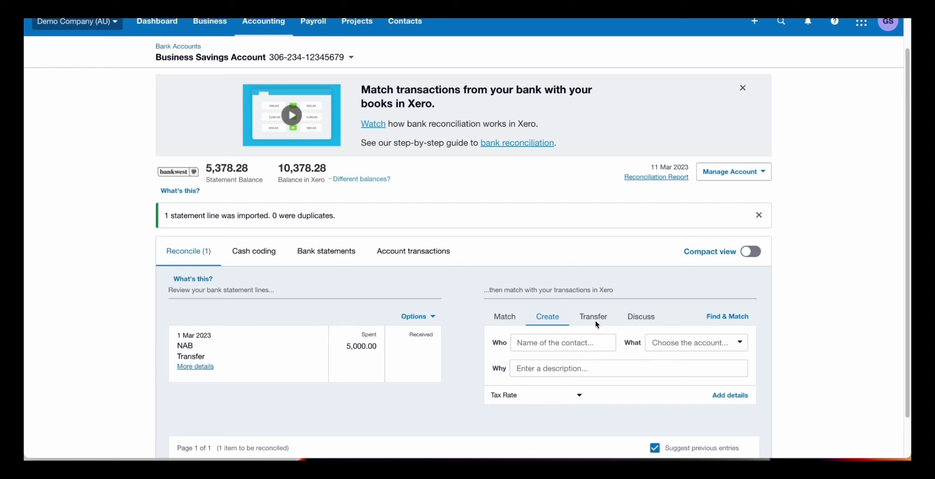
scroll(559, 330, up, 1)
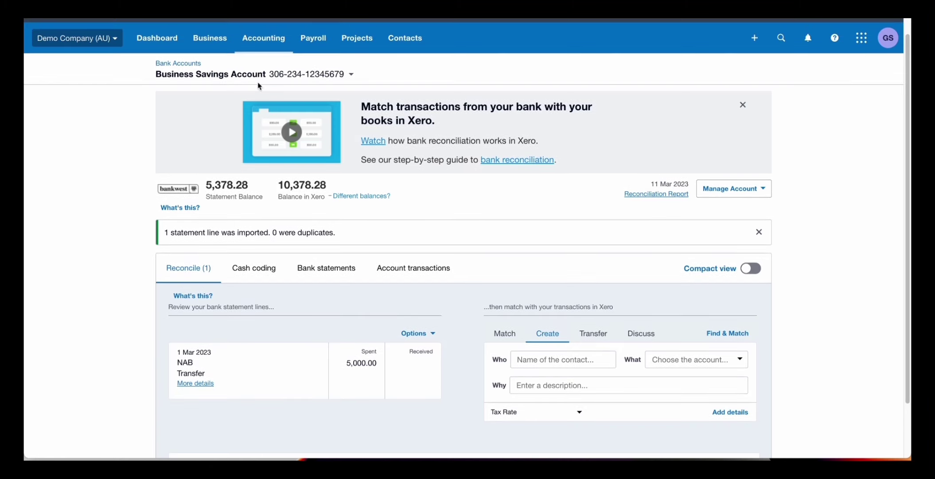
right_click(193, 62)
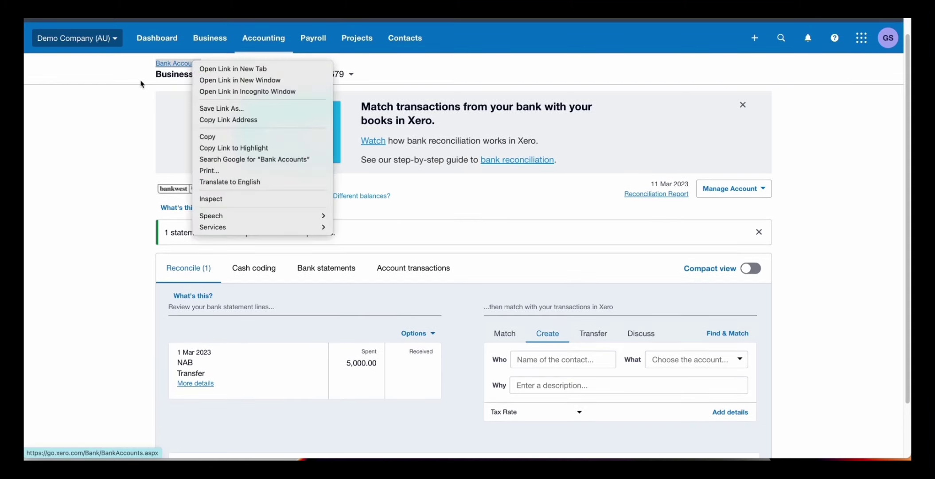
click(148, 81)
right_click(177, 62)
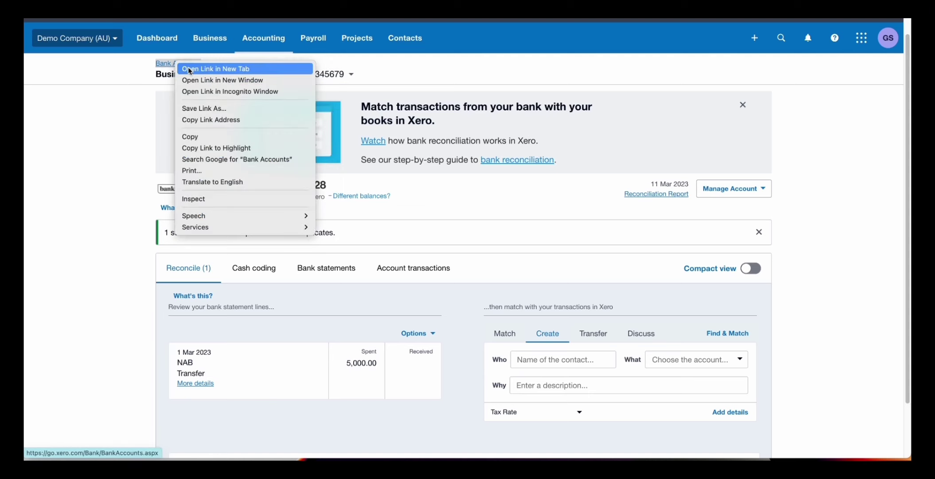
click(188, 67)
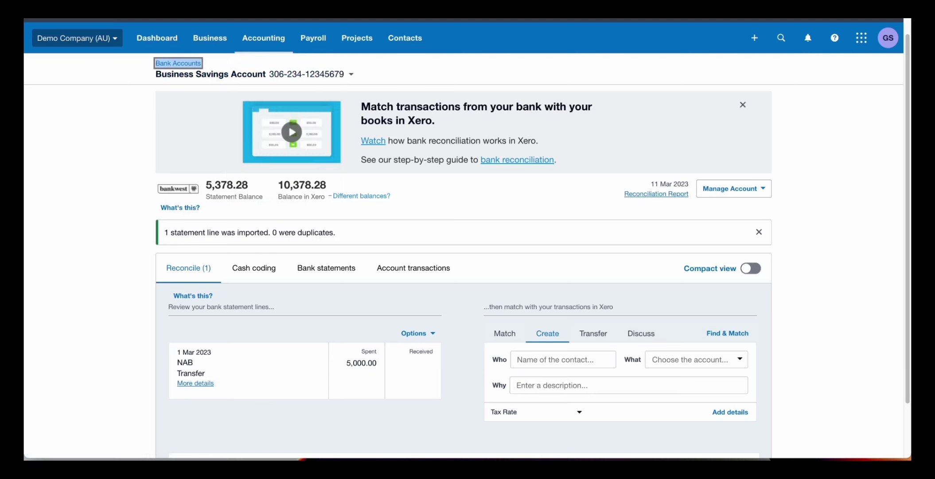
click(242, 13)
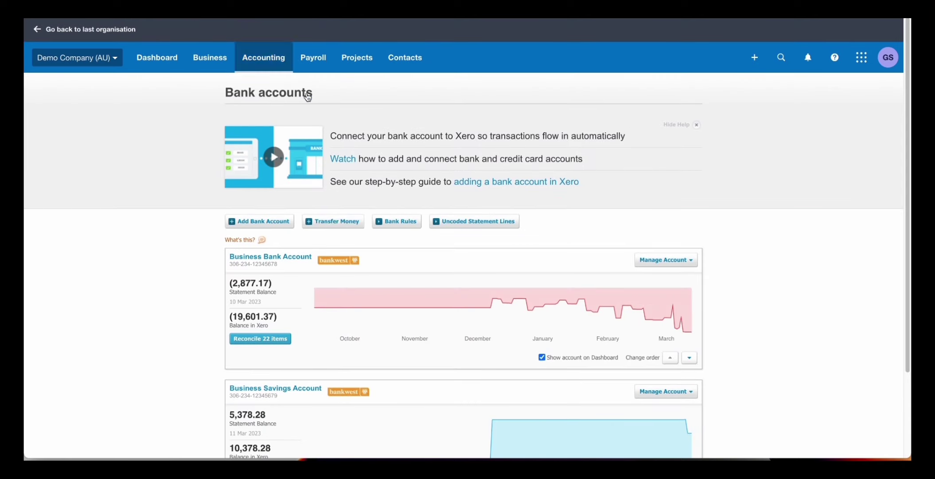
Open the Business Bank Account's list of statement lines to reconcile from the bank accounts list
click(273, 258)
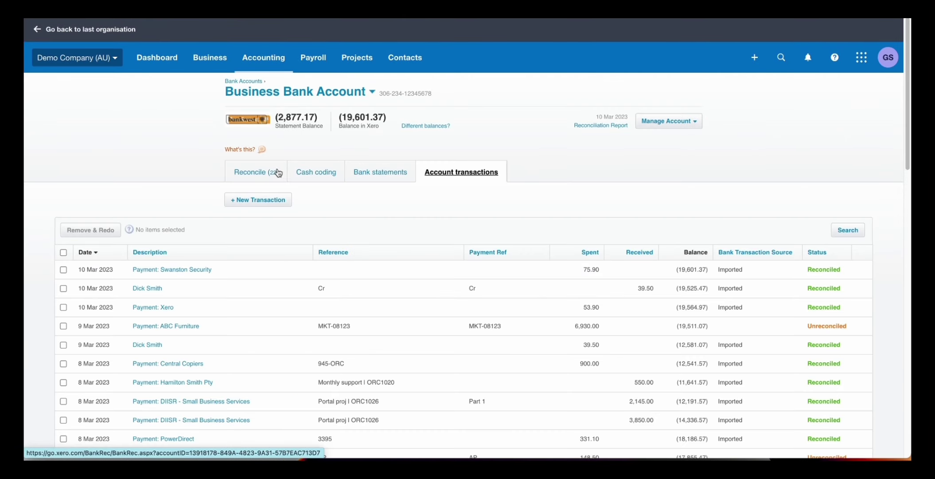
click(278, 172)
scroll(332, 269, down, 3)
scroll(243, 287, up, 2)
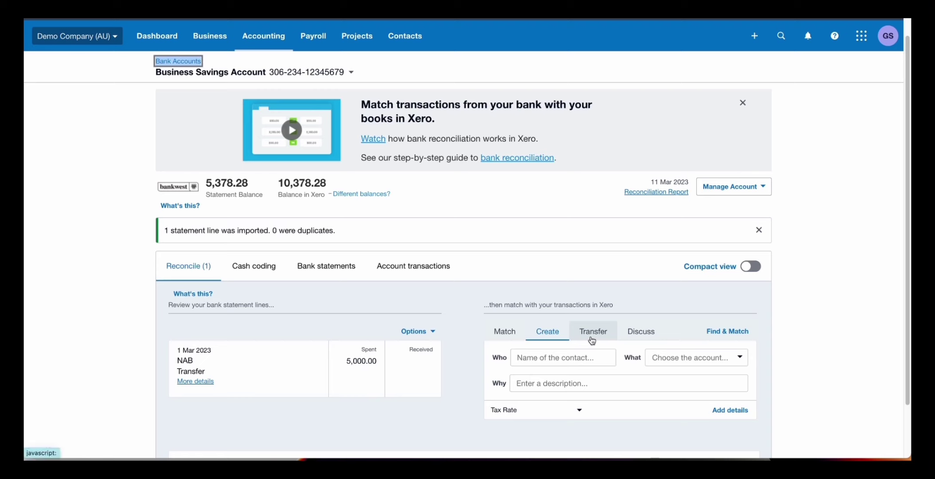
Record the savings account's 1 Mar 2023 NAB payment of 5,000.00 as a transfer to Business Bank Account, reference "Transfer", and reconcile it in both accounts
click(591, 340)
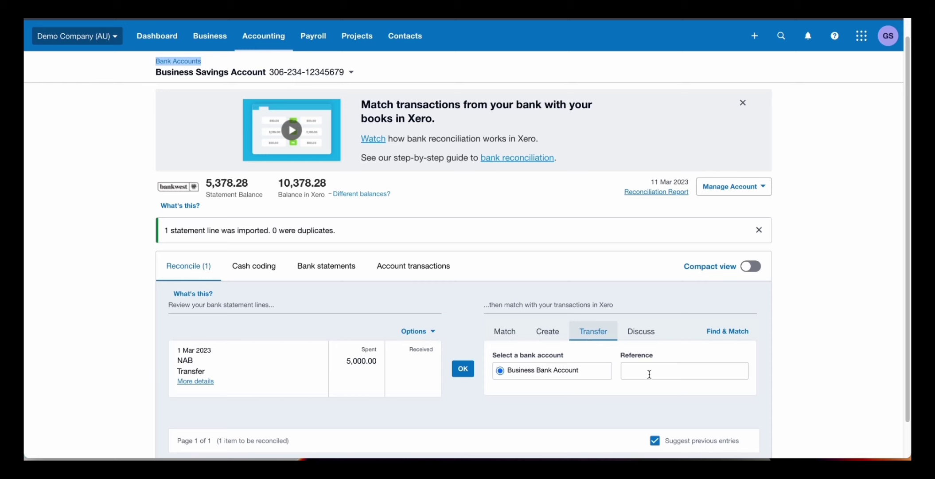
click(649, 373)
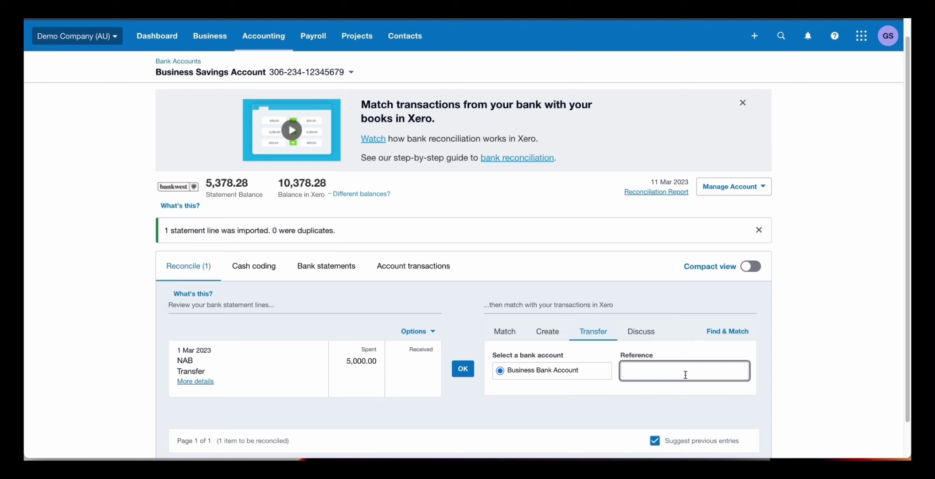
text(Transfer)
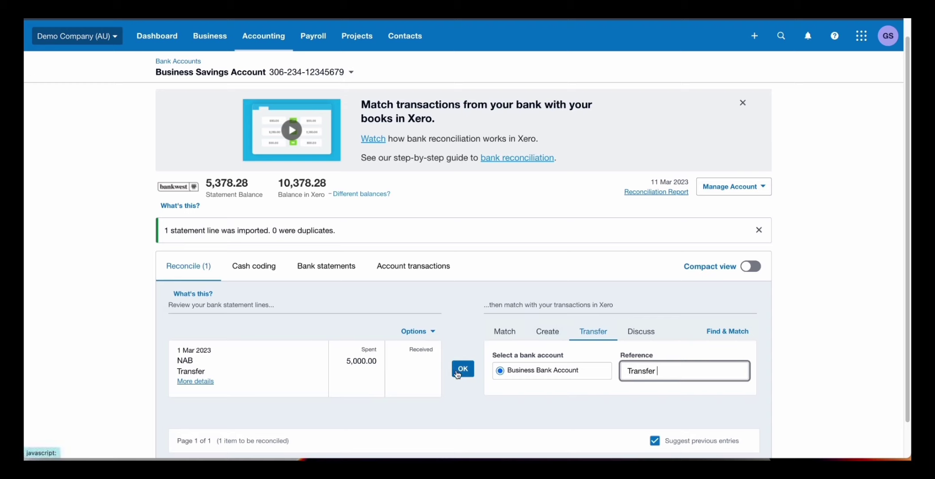
click(462, 369)
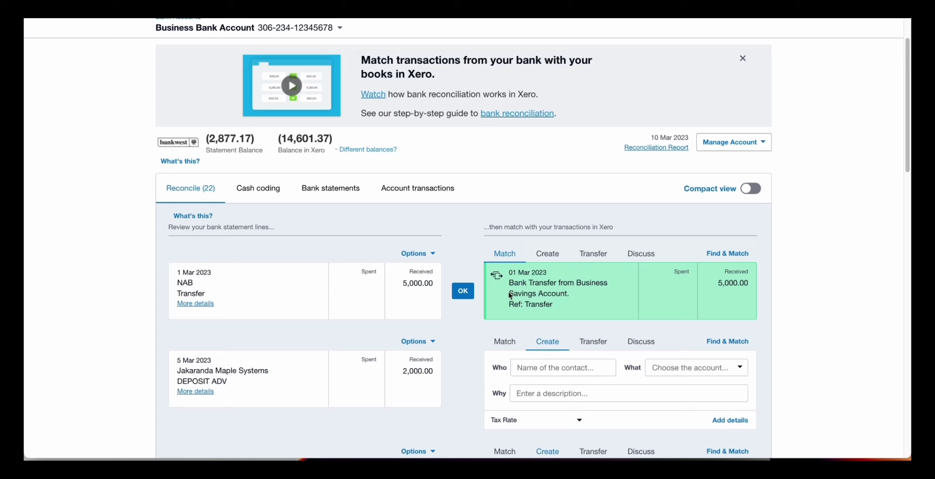
click(465, 292)
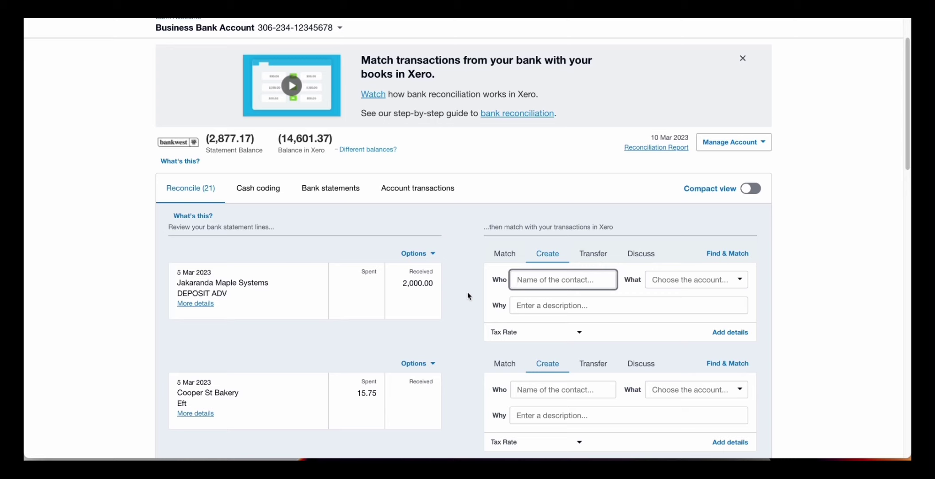